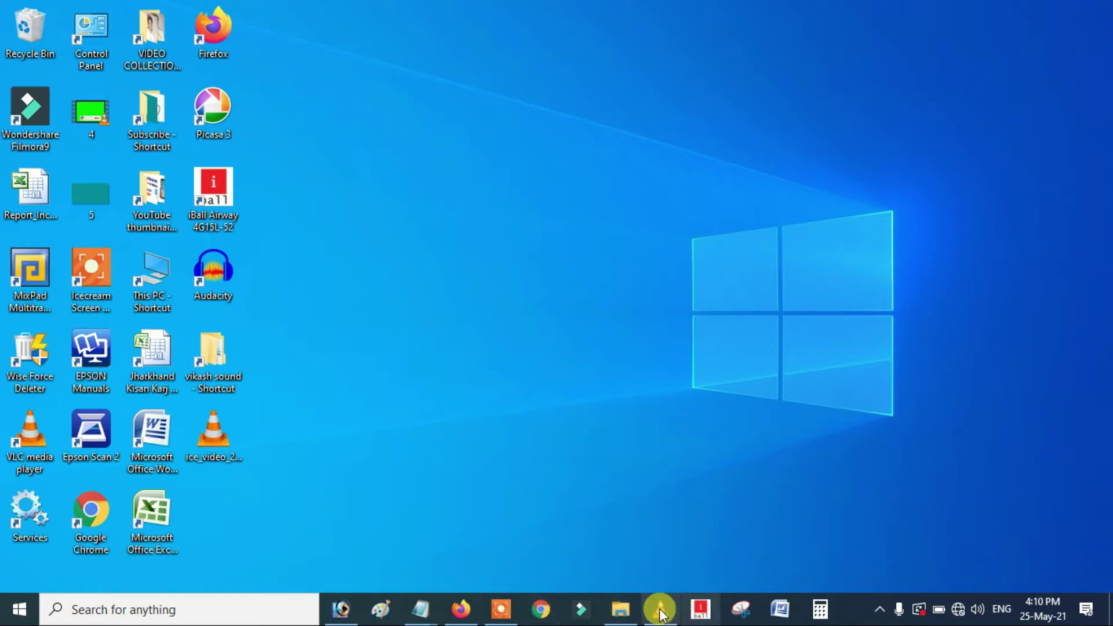
# - Run the iBall Airway 4G setup program from CD Drive (J:) in This PC and acknowledge its setup message
pyautogui.click(621, 609)
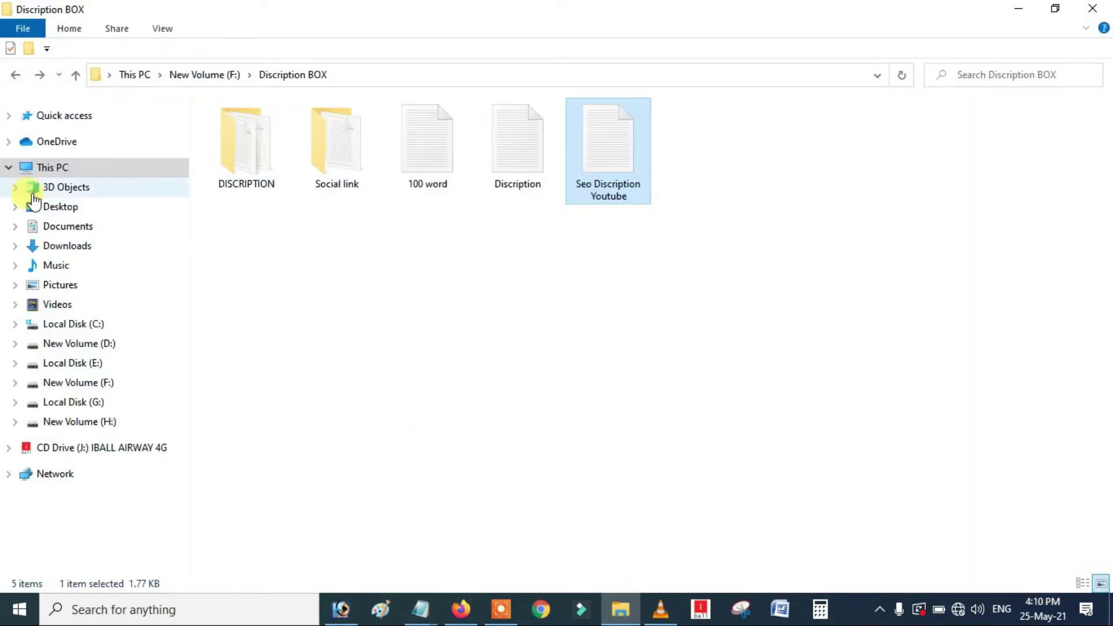
pyautogui.click(36, 167)
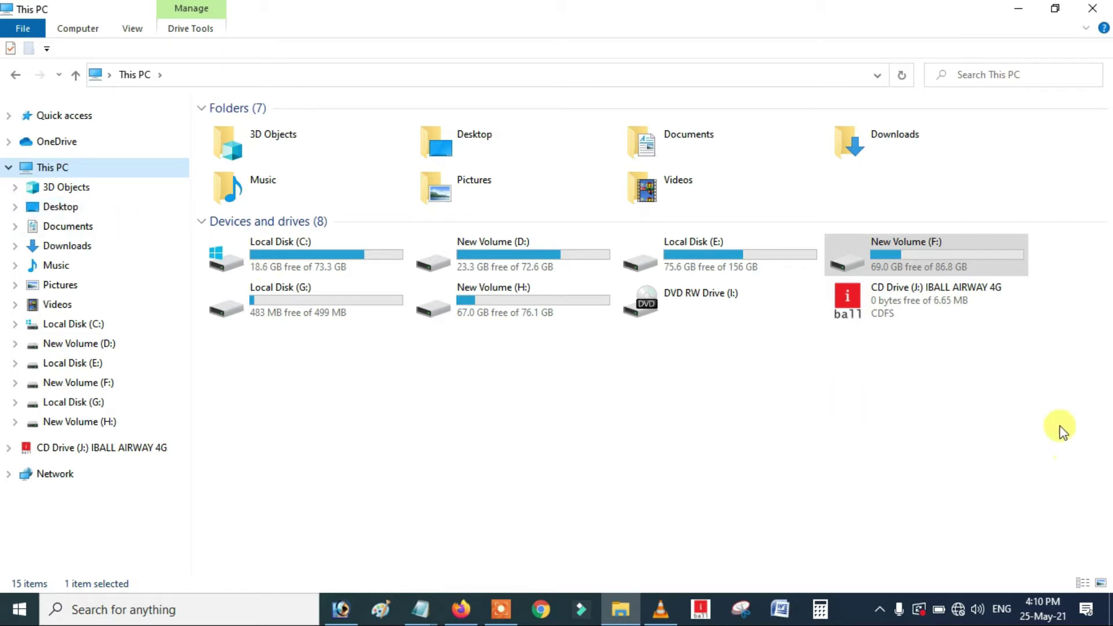
pyautogui.click(669, 420)
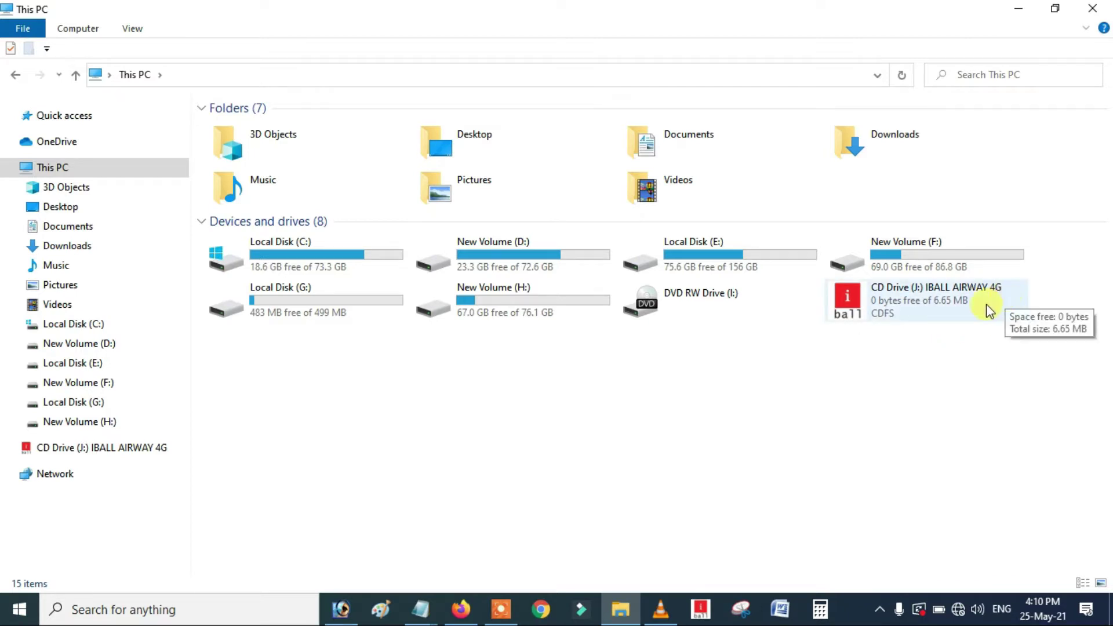
pyautogui.click(908, 309)
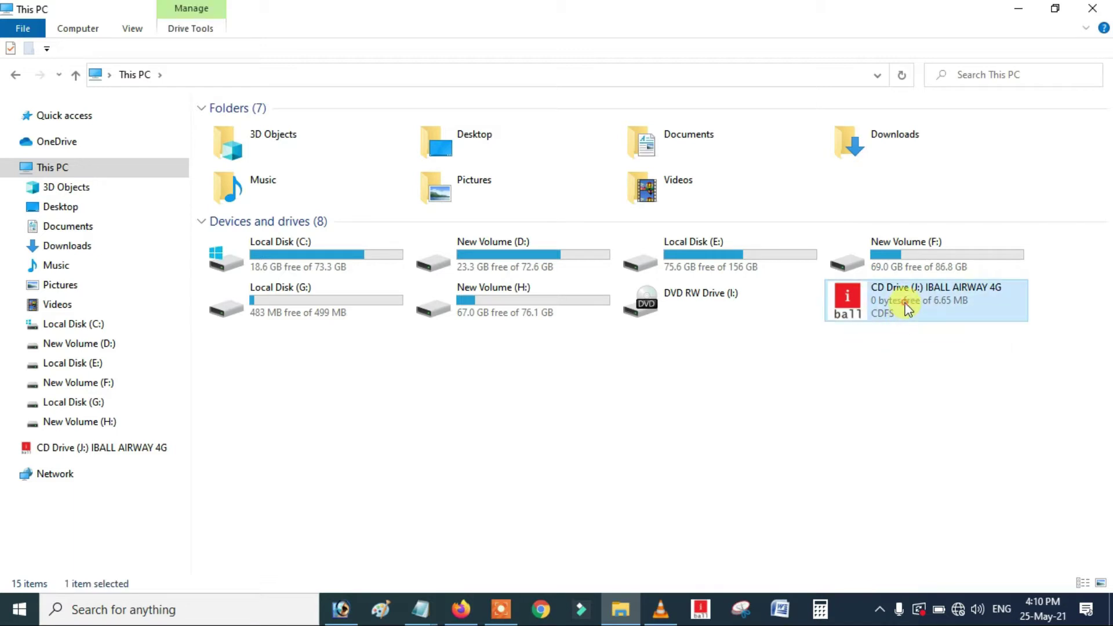
pyautogui.rightClick(908, 309)
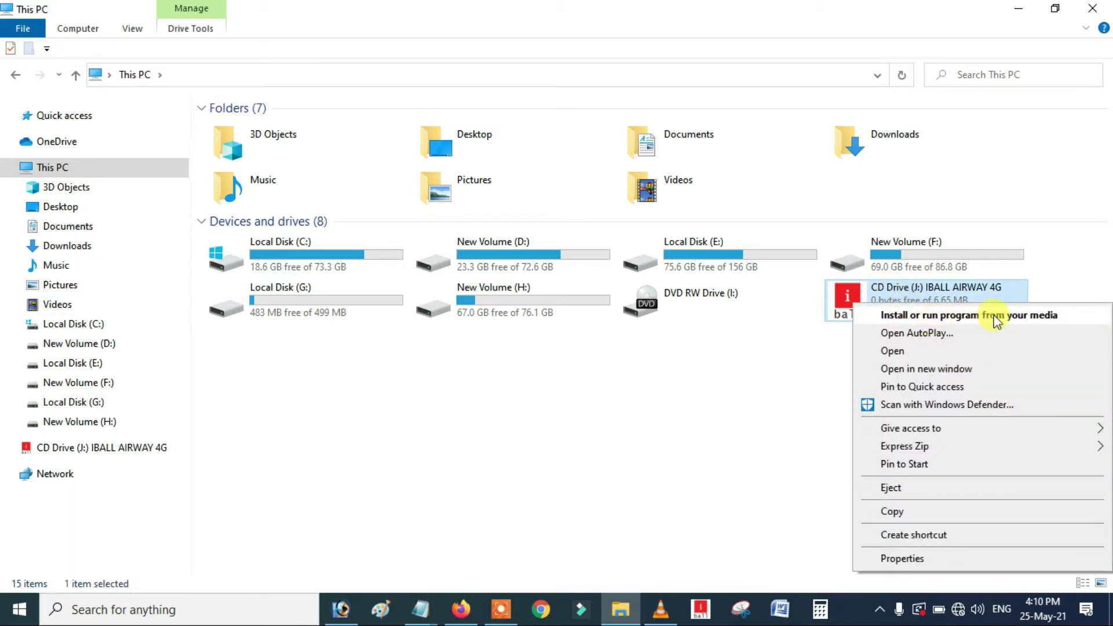
pyautogui.click(1011, 315)
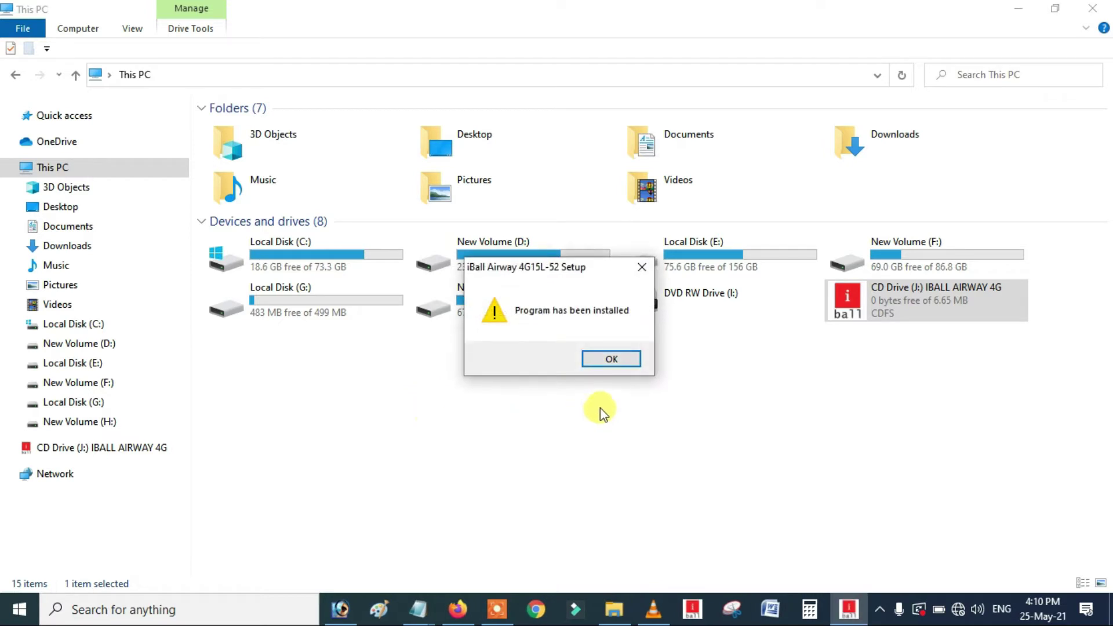
pyautogui.click(616, 362)
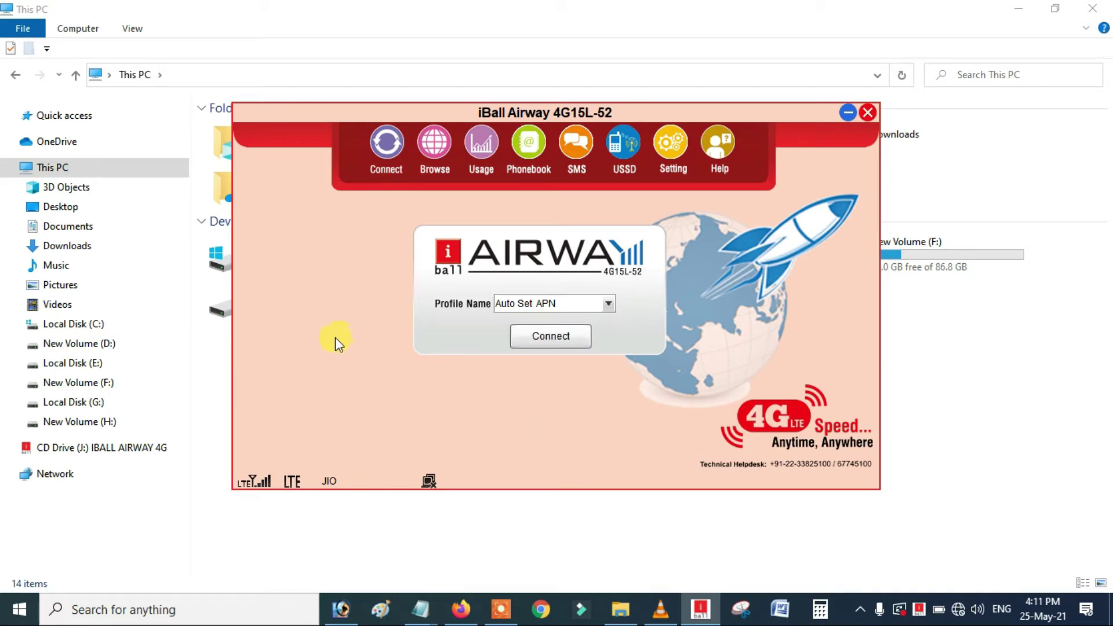
# - Minimize the iBall Airway and This PC windows, dismiss the Location Information prompt, and open Programs and Features in Control Panel
pyautogui.click(848, 112)
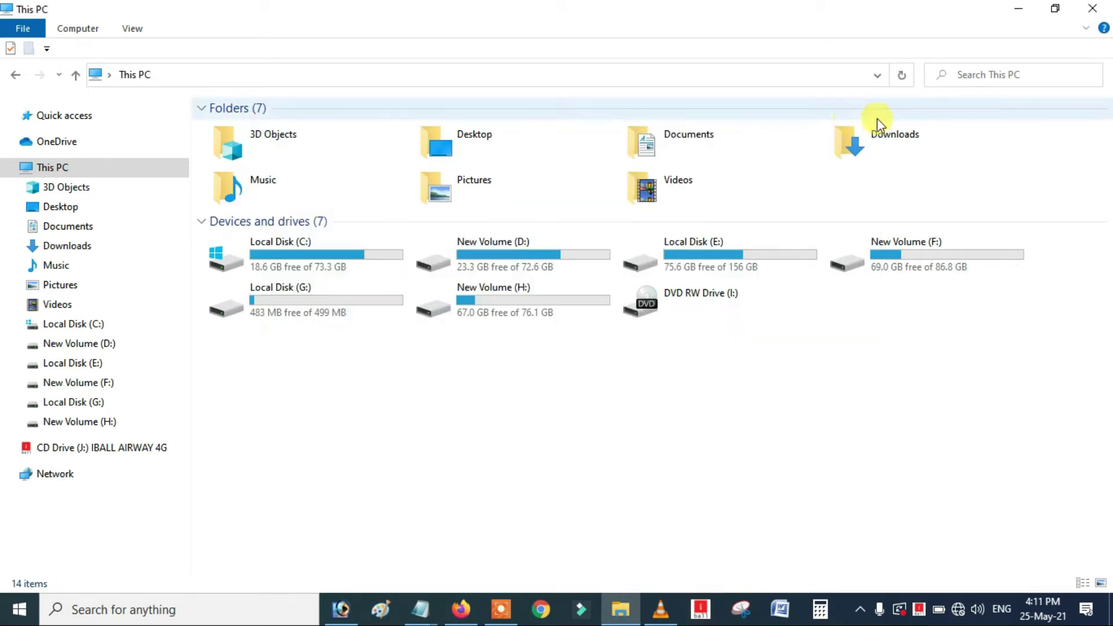
pyautogui.click(1017, 8)
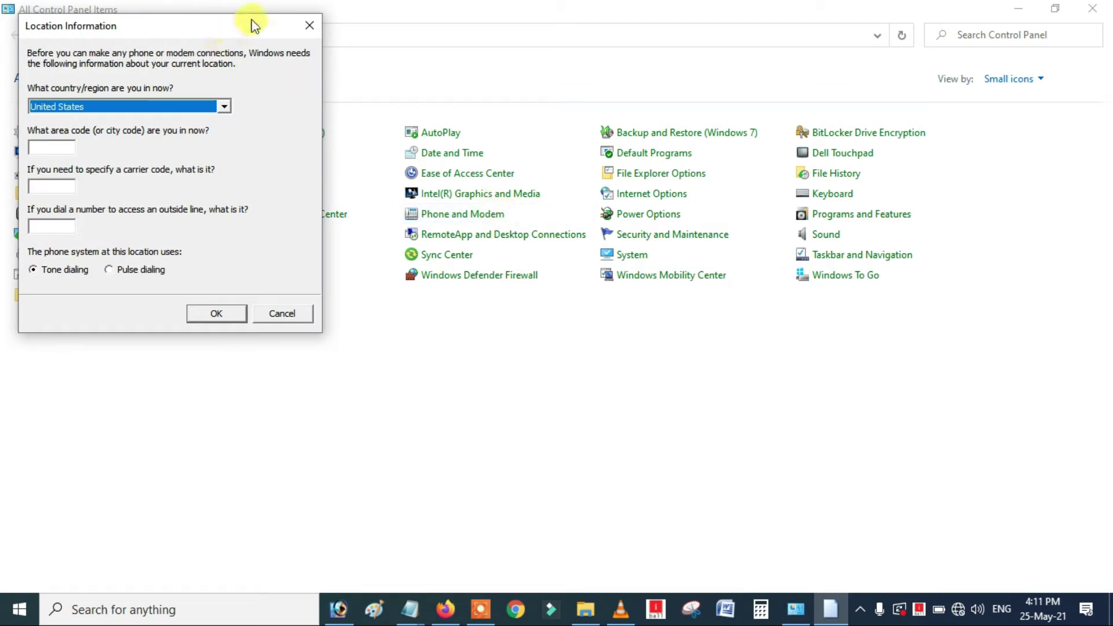
pyautogui.click(310, 26)
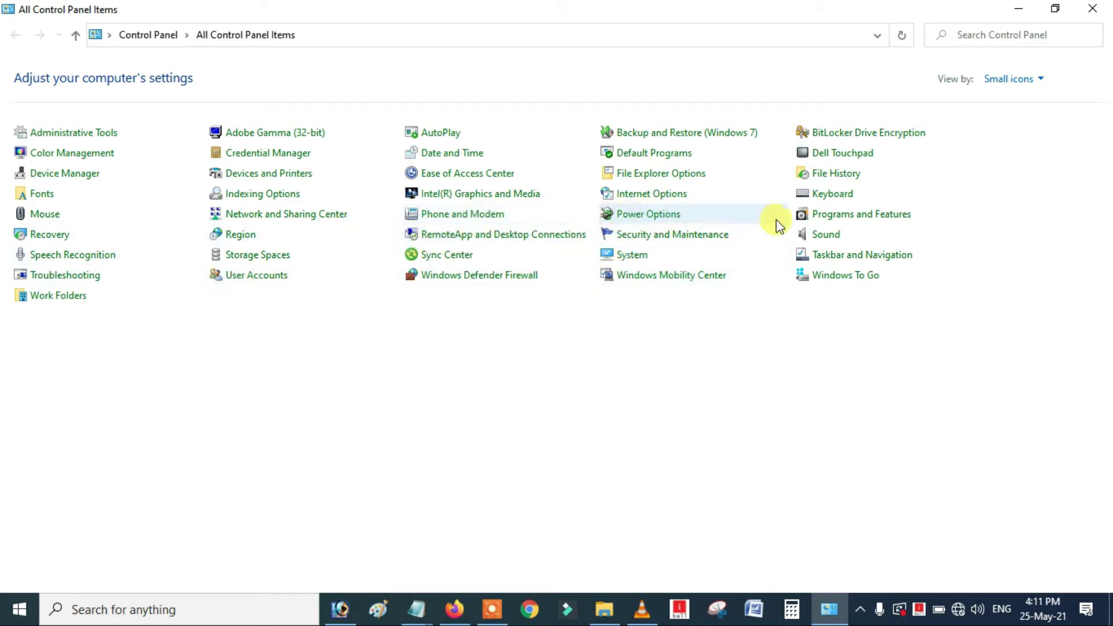
pyautogui.click(836, 220)
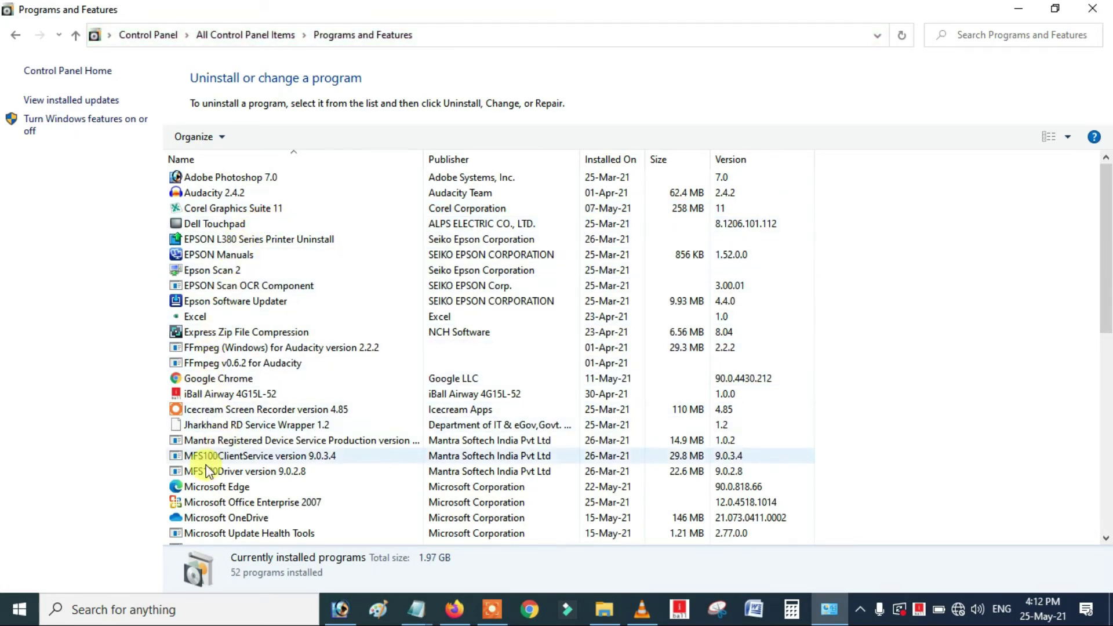
# - Find iBall Airway 4G15L-52 among the installed programs, view its Uninstall/Change option, and minimize the window
pyautogui.scroll(-10, 223, 463)
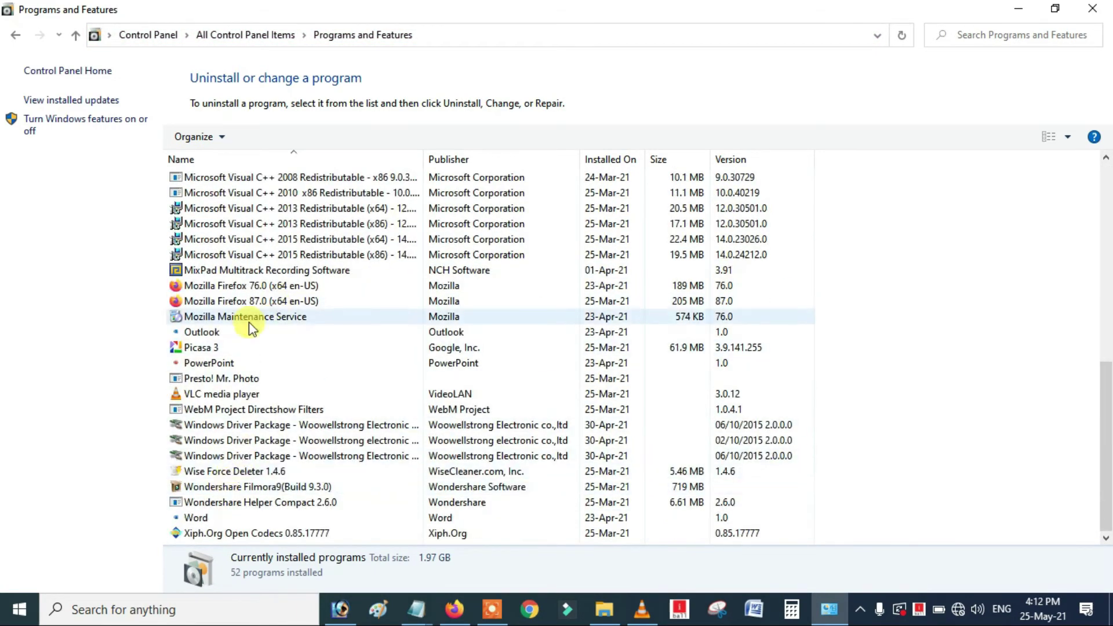
pyautogui.scroll(8, 234, 423)
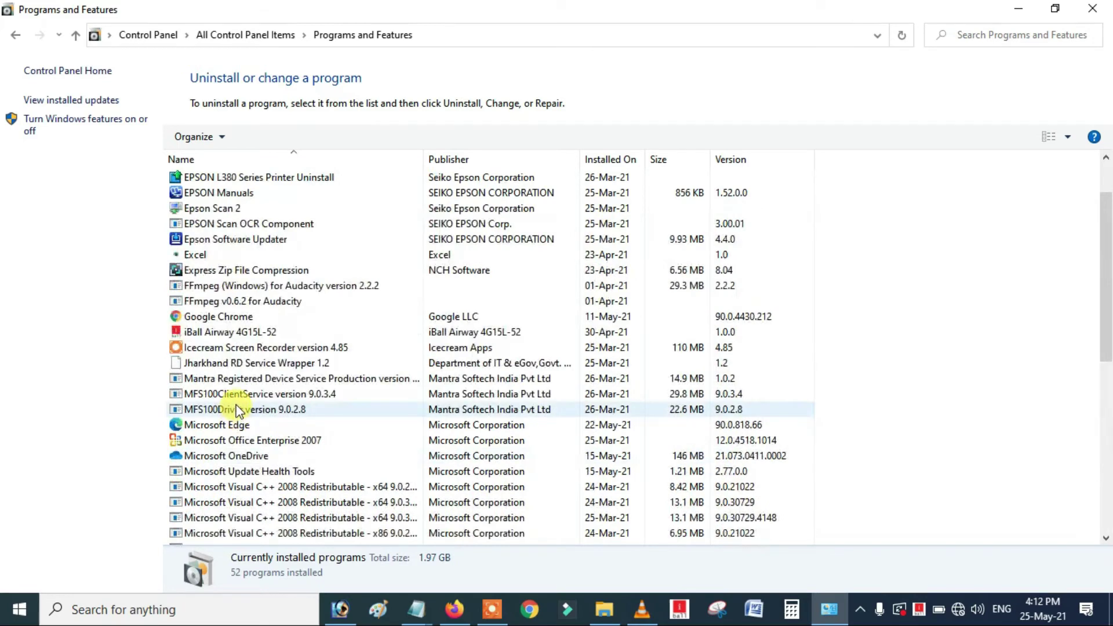
pyautogui.scroll(2, 250, 318)
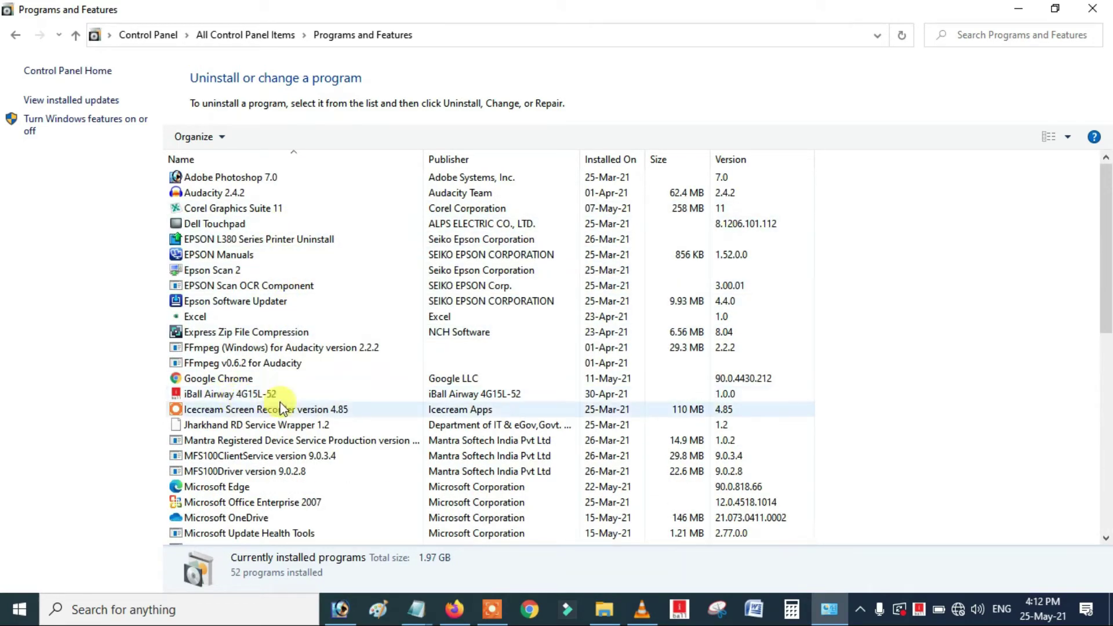
pyautogui.click(243, 397)
pyautogui.rightClick(241, 395)
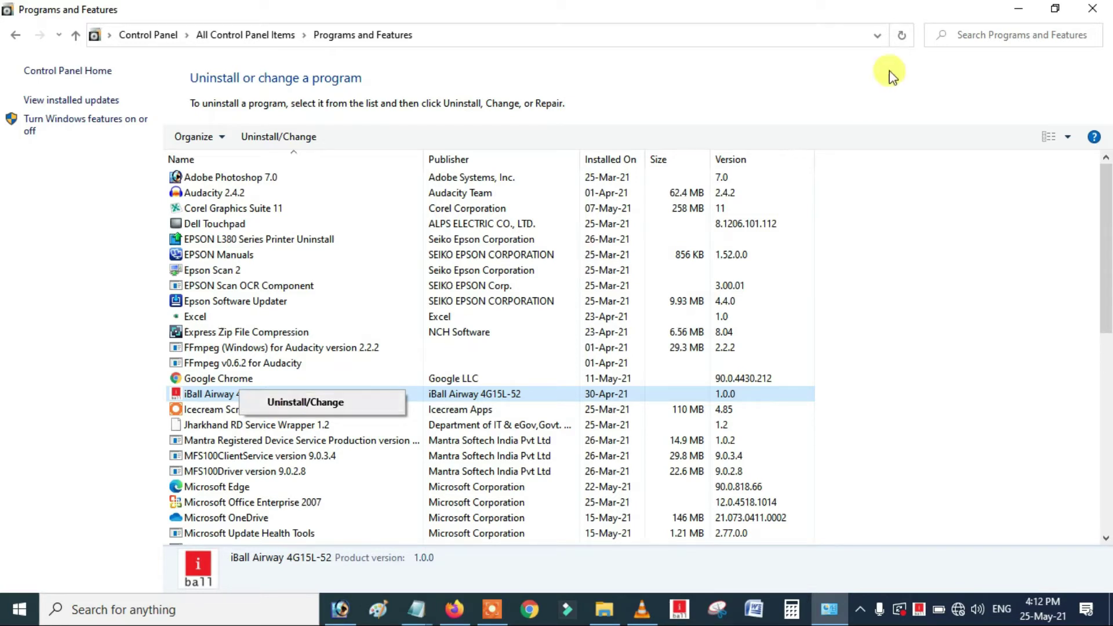
pyautogui.click(1017, 10)
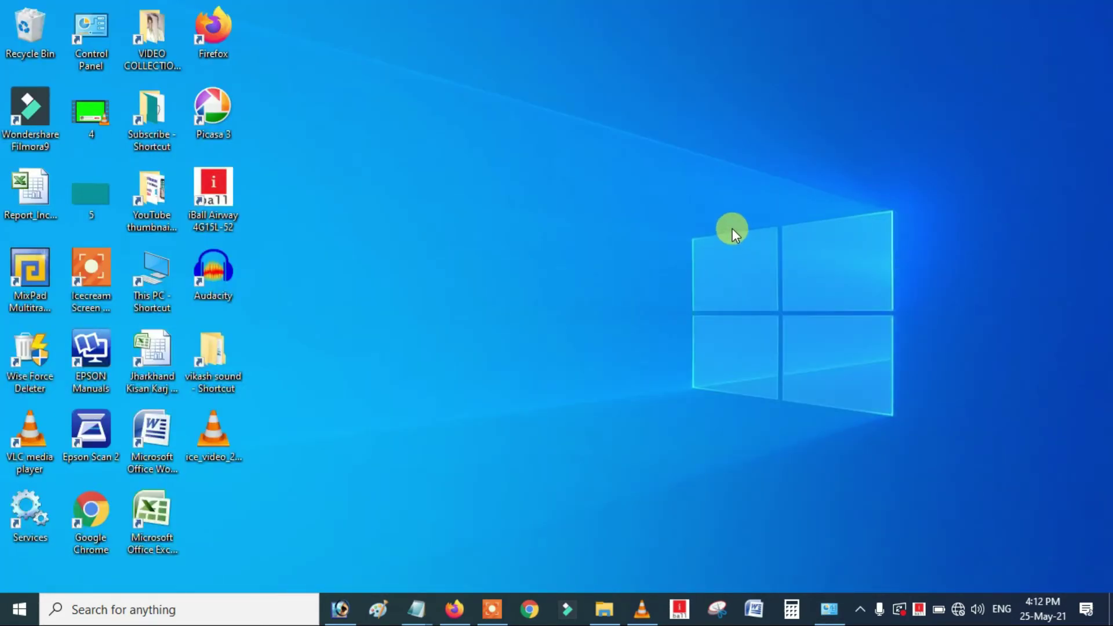
# - Reopen the iBall Airway window and try connecting with the Auto Set APN profile
pyautogui.rightClick(919, 609)
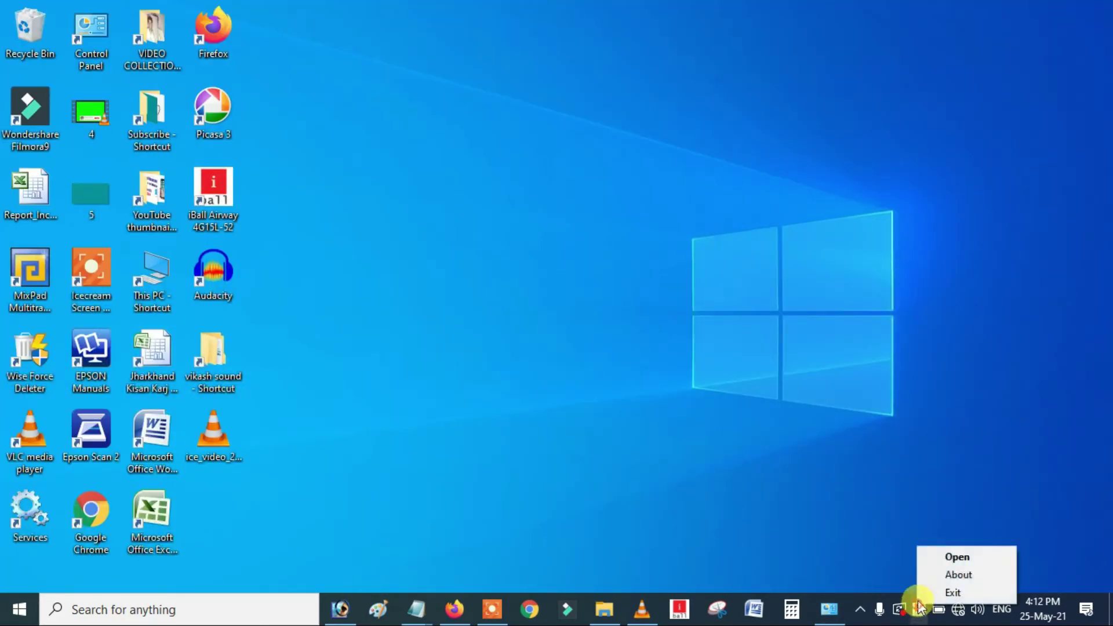
pyautogui.click(948, 557)
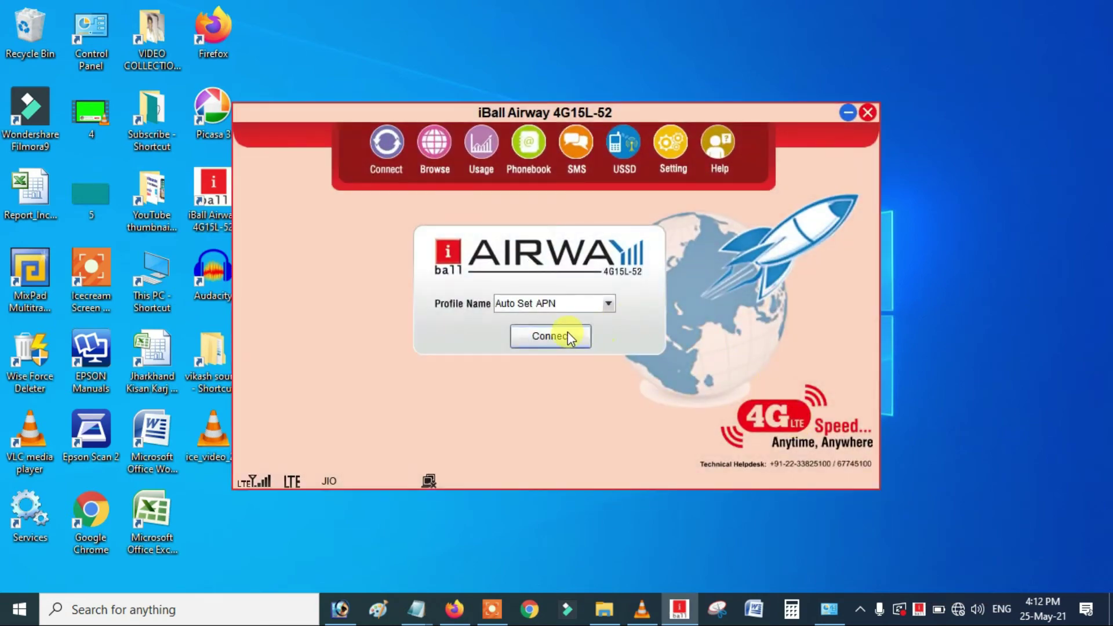
pyautogui.click(555, 339)
pyautogui.click(559, 341)
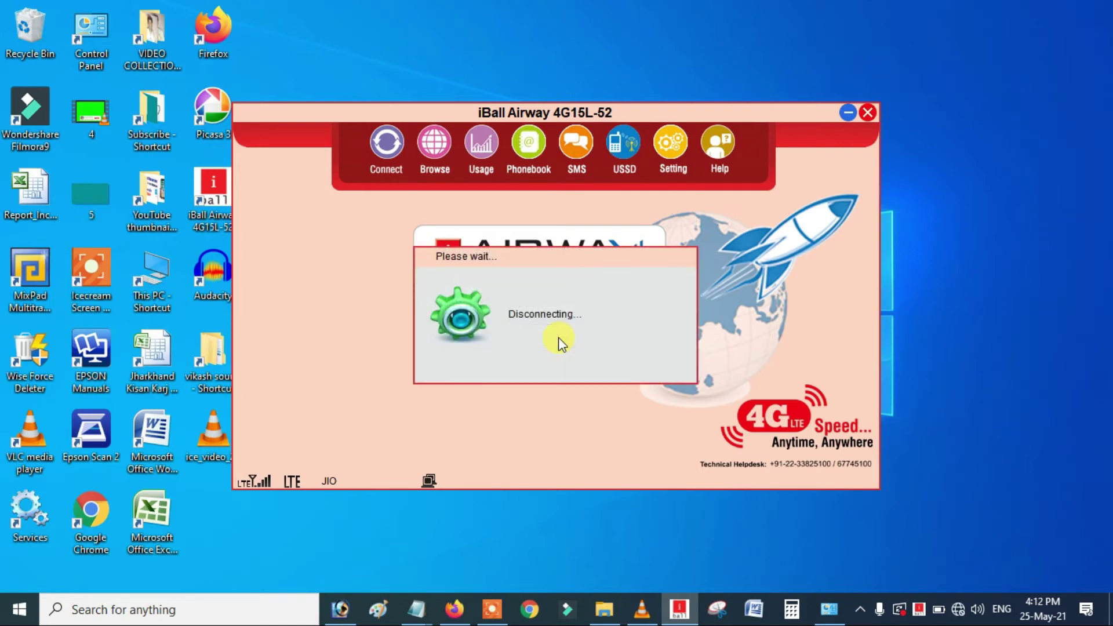
# - Set the modem's network mode to Auto in the network connection settings
pyautogui.click(670, 144)
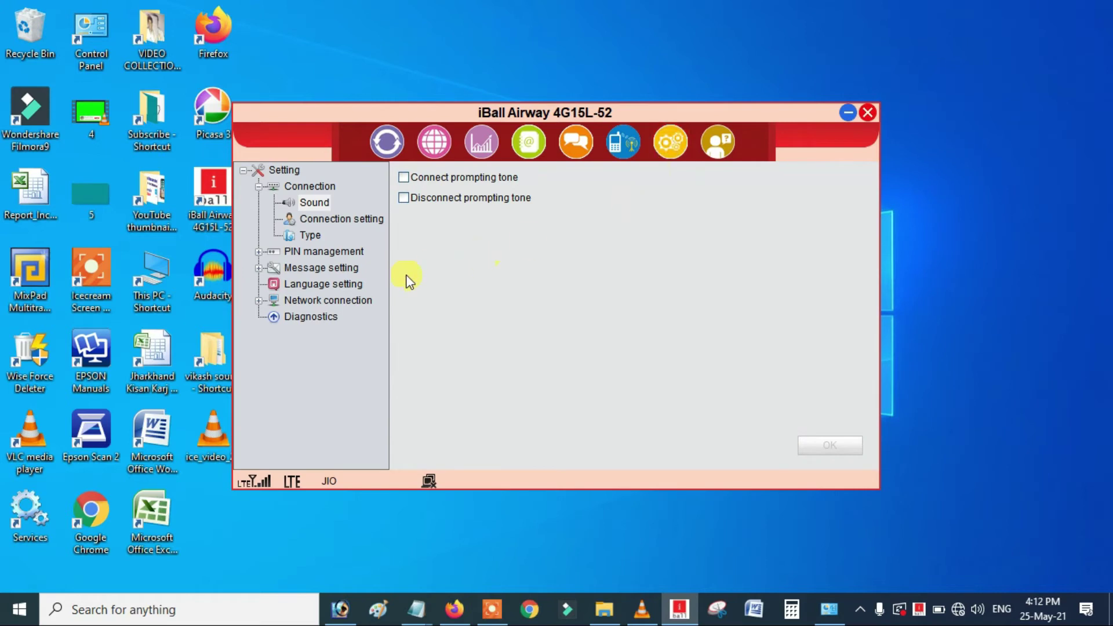
pyautogui.click(344, 302)
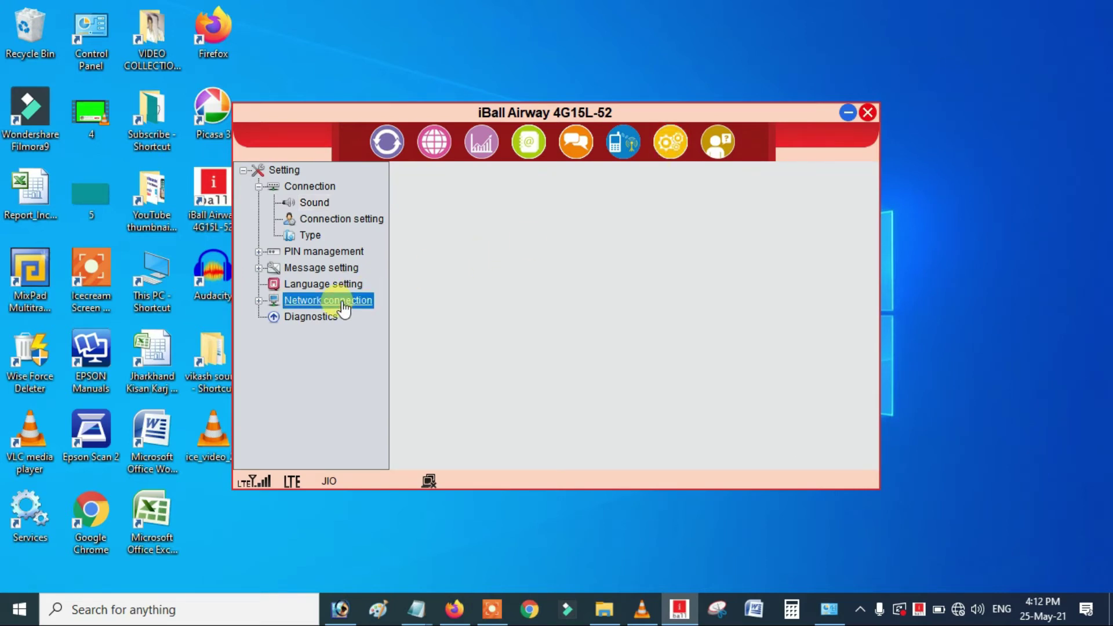
pyautogui.doubleClick(343, 302)
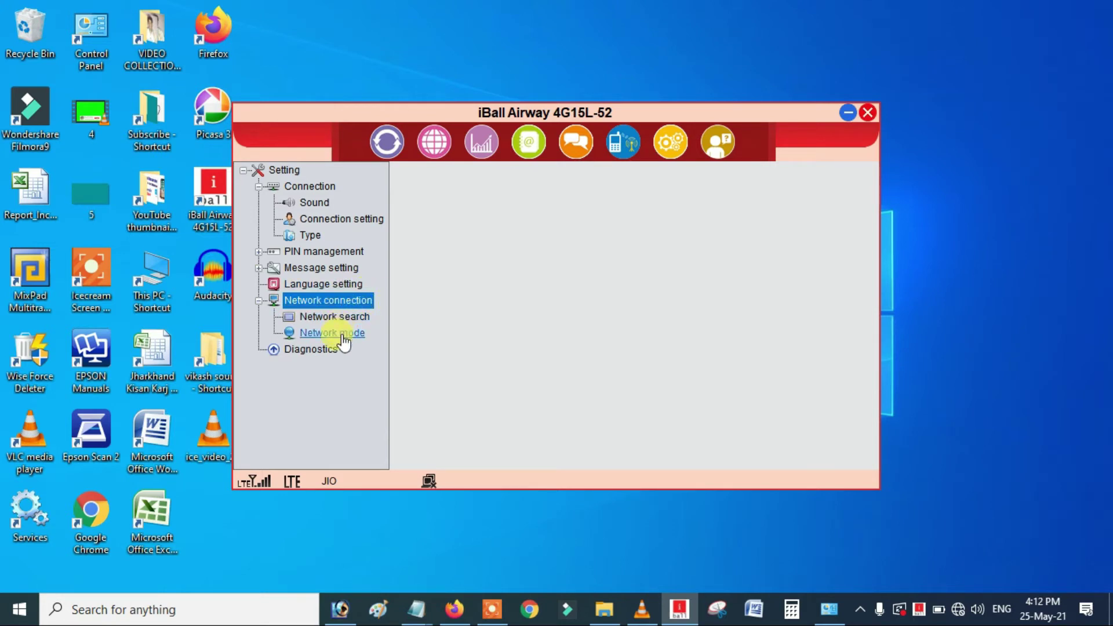
pyautogui.click(344, 335)
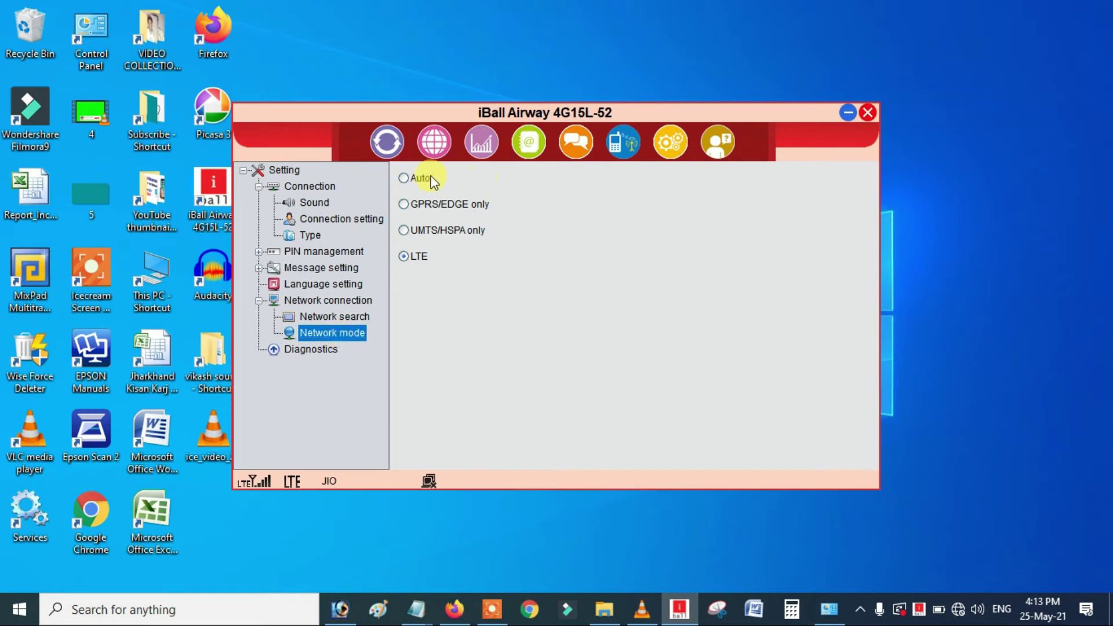
pyautogui.click(406, 179)
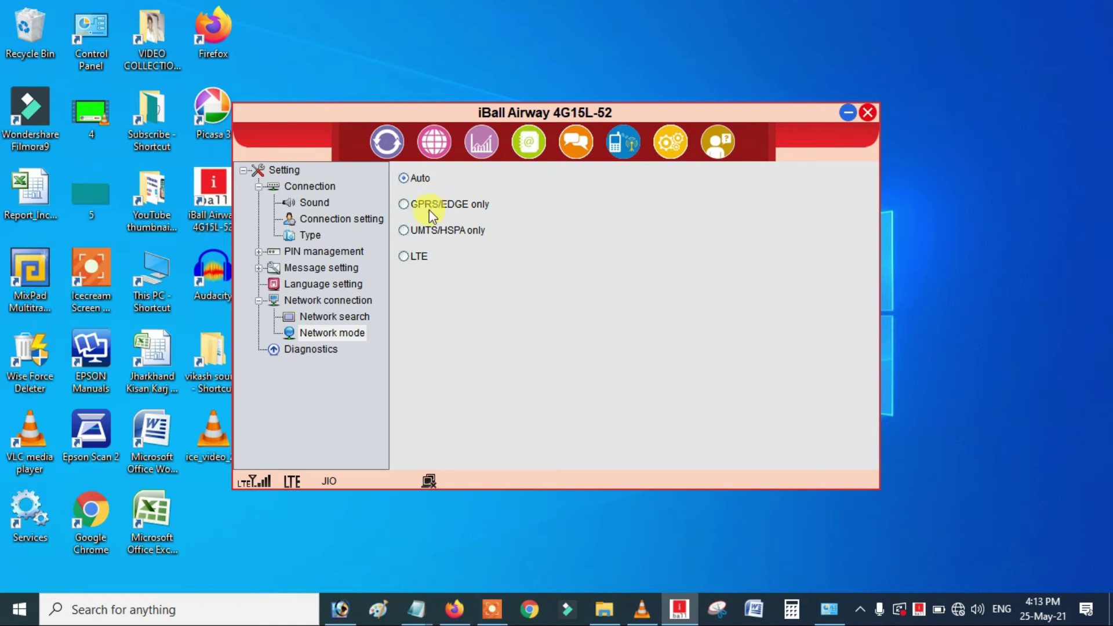
# - Add the predefined JIO Bihar profile to the connection settings
pyautogui.click(335, 220)
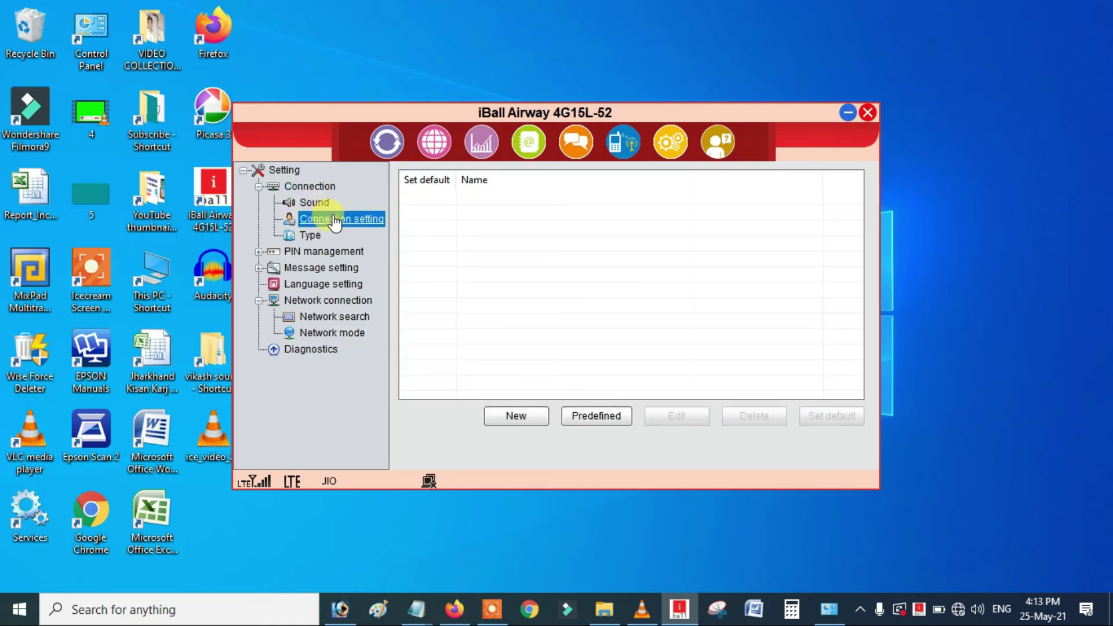
pyautogui.click(592, 415)
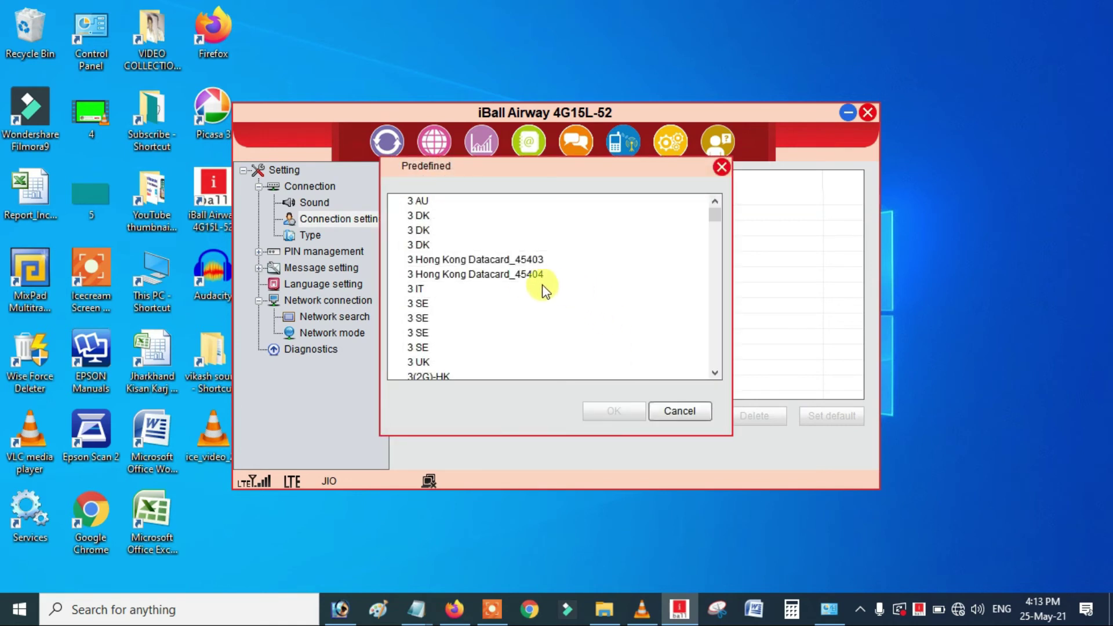
pyautogui.scroll(-1, 521, 285)
pyautogui.scroll(-8, 521, 290)
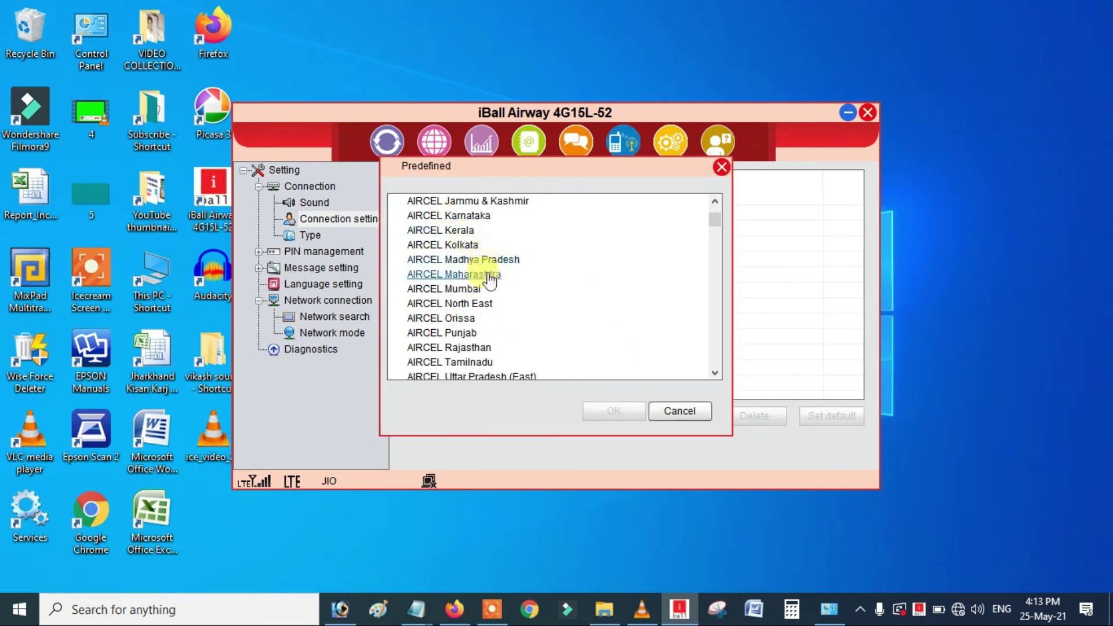
pyautogui.scroll(-4, 492, 307)
pyautogui.scroll(-20, 490, 309)
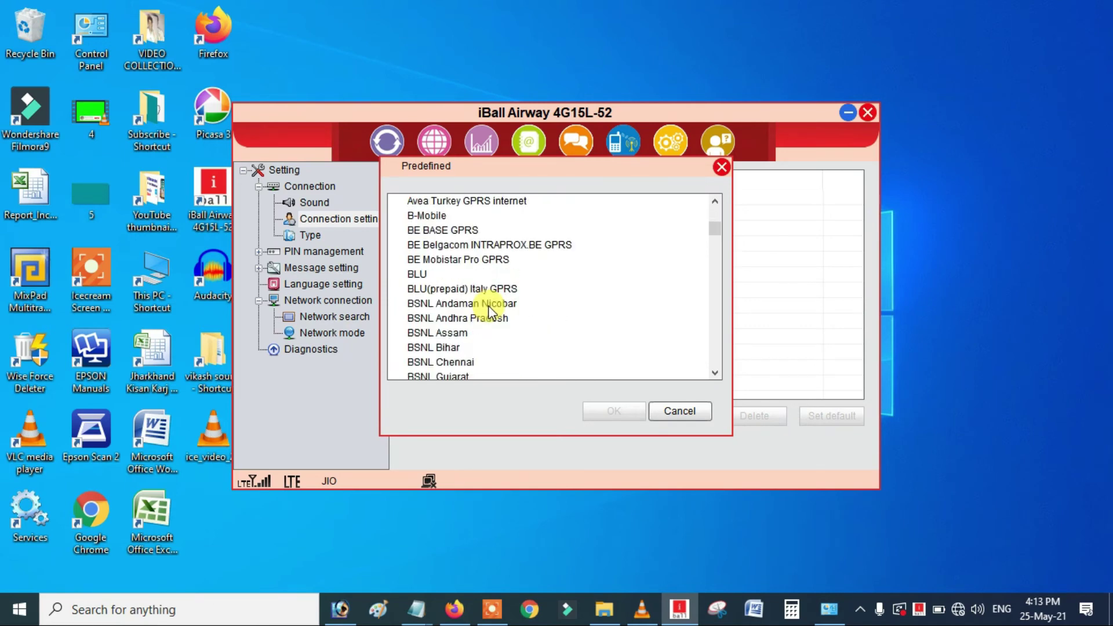
pyautogui.scroll(-20, 490, 311)
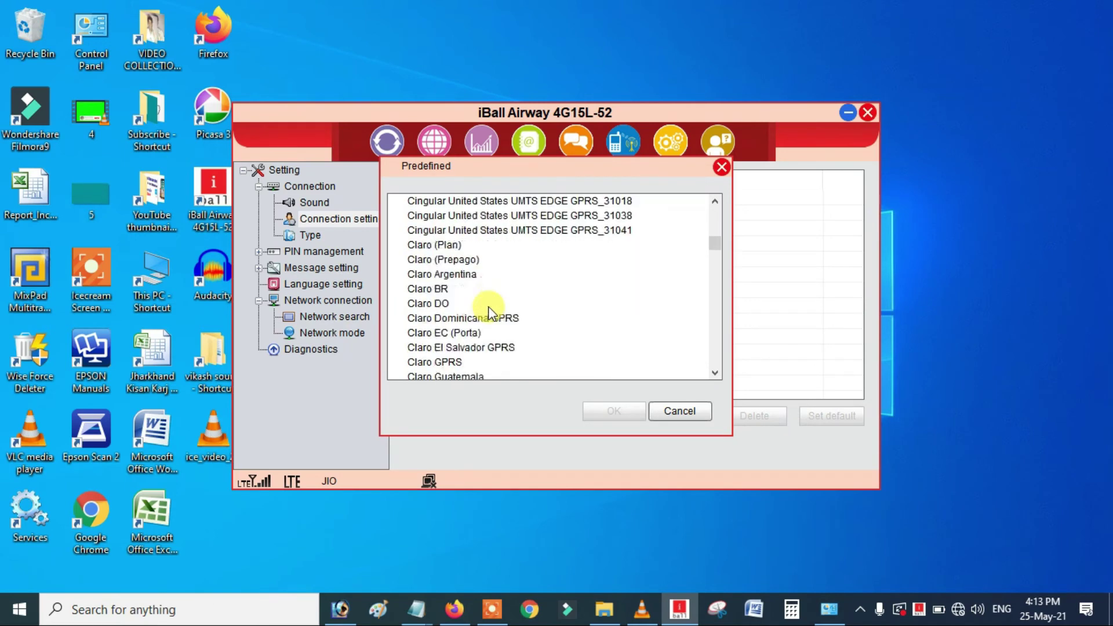
pyautogui.scroll(-20, 492, 313)
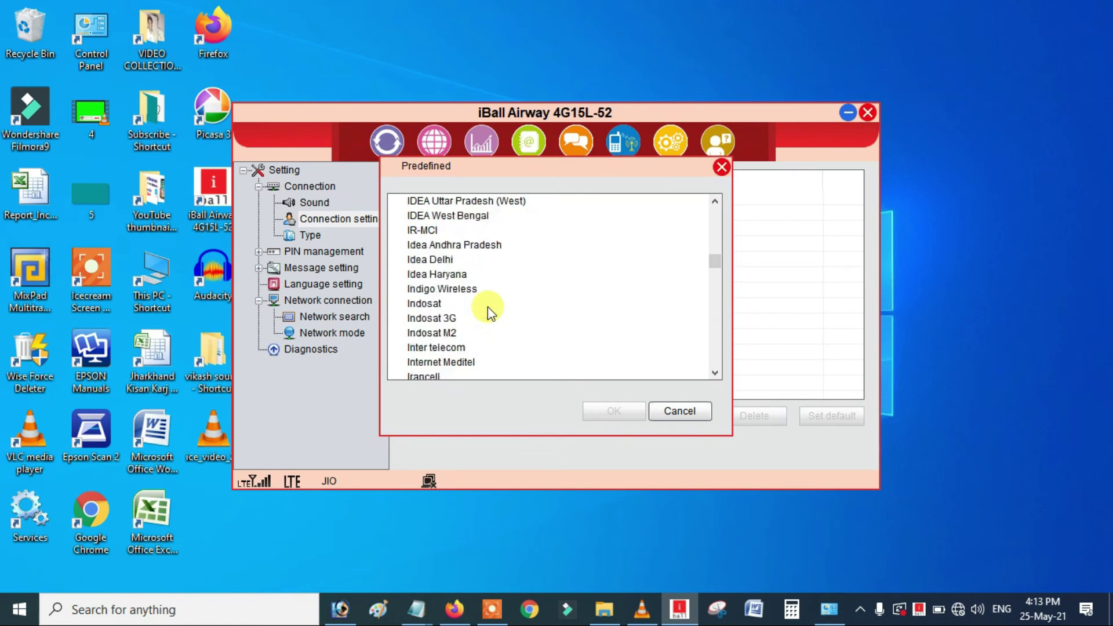
pyautogui.scroll(-1, 489, 313)
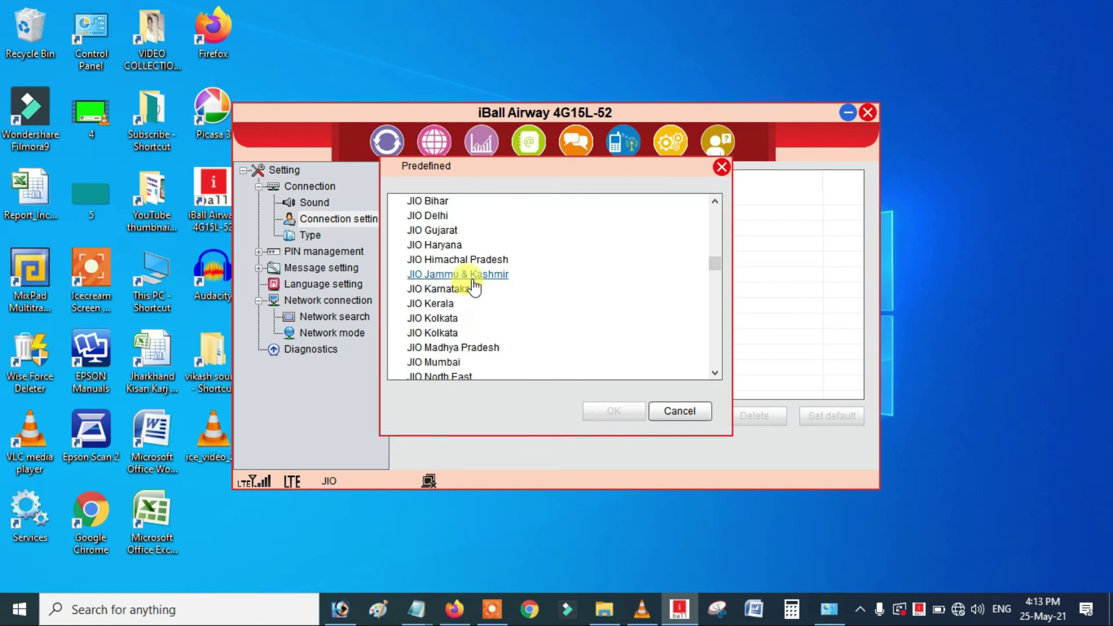
pyautogui.scroll(1, 474, 277)
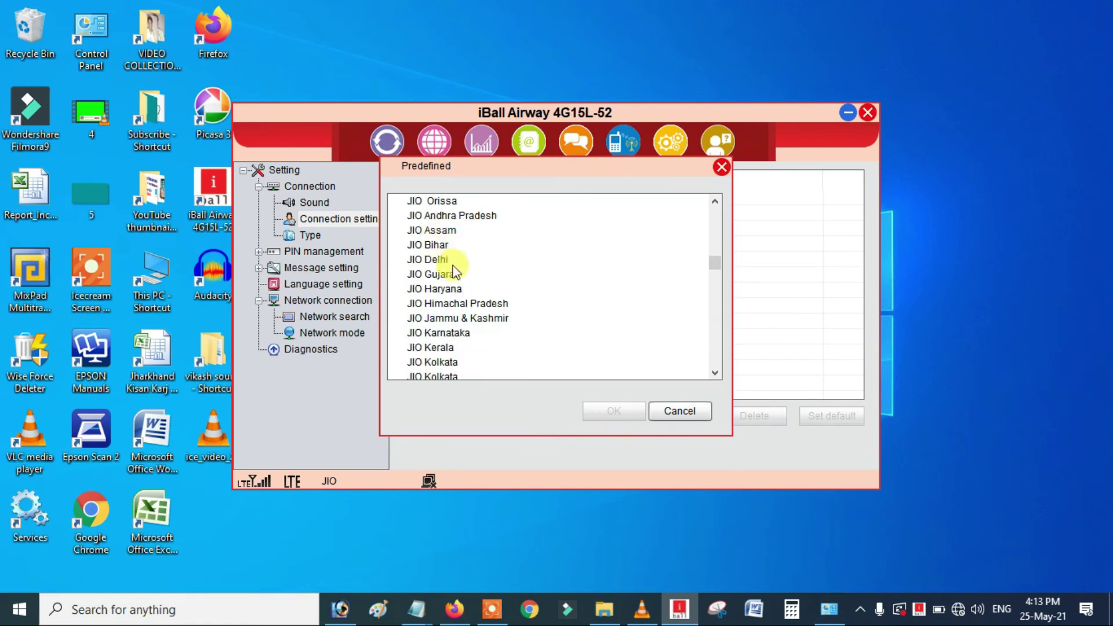
pyautogui.click(444, 246)
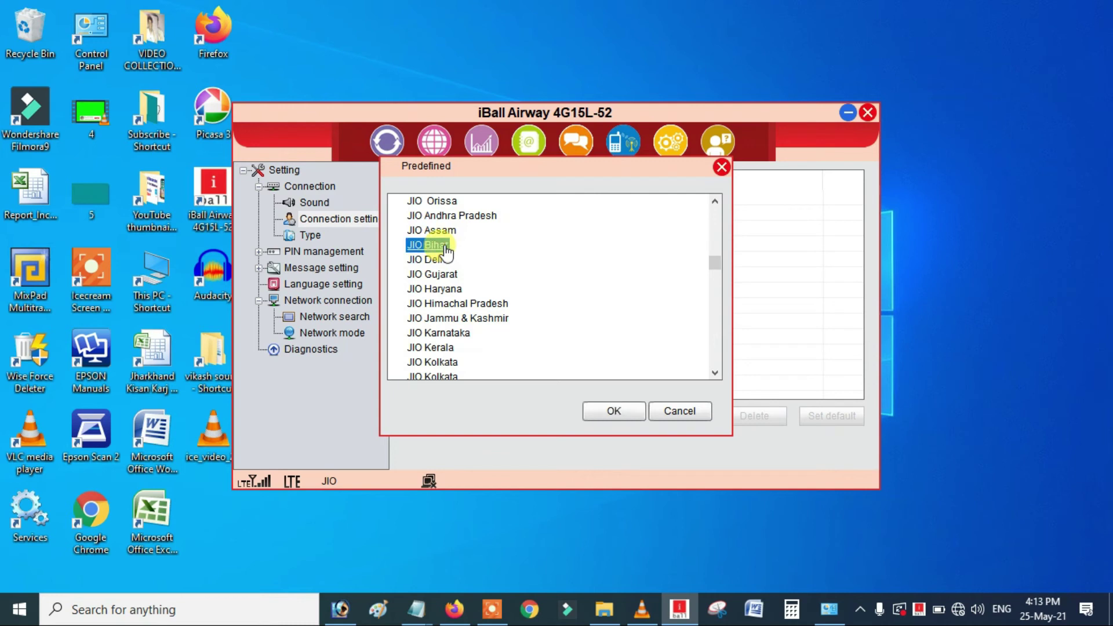
pyautogui.click(607, 413)
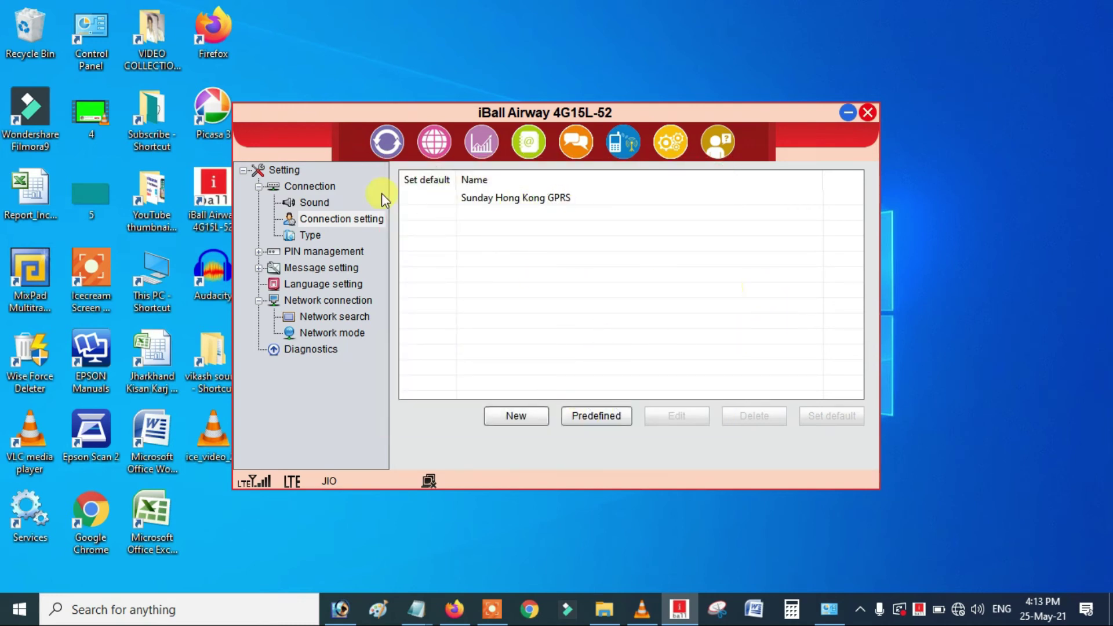
# - Check the main connection screen and open the Network search settings
pyautogui.click(397, 145)
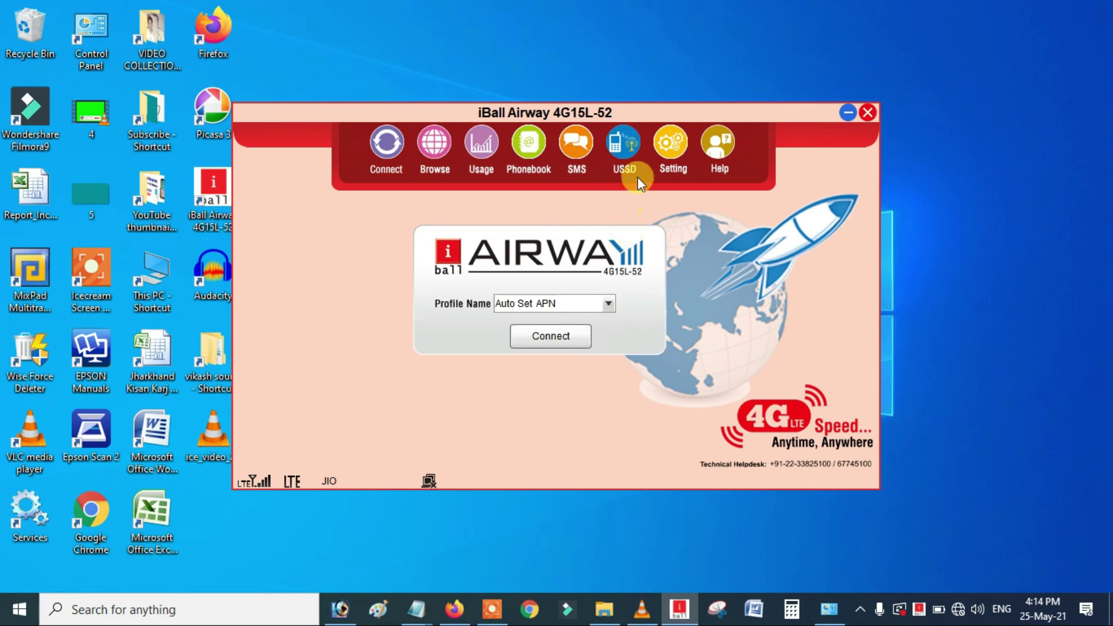
pyautogui.click(671, 143)
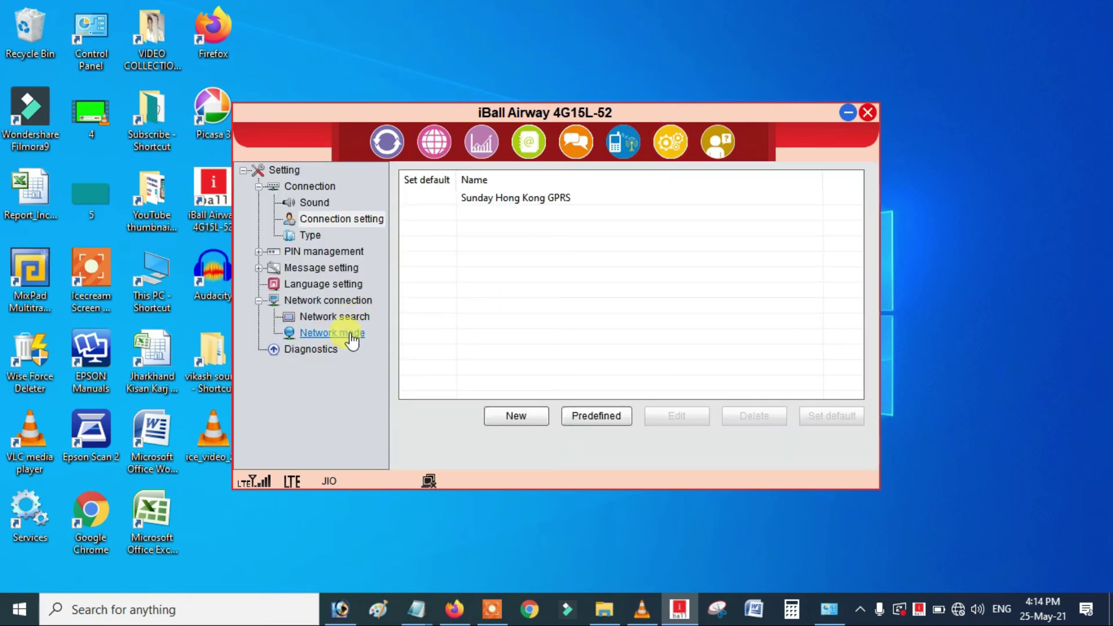
pyautogui.click(327, 317)
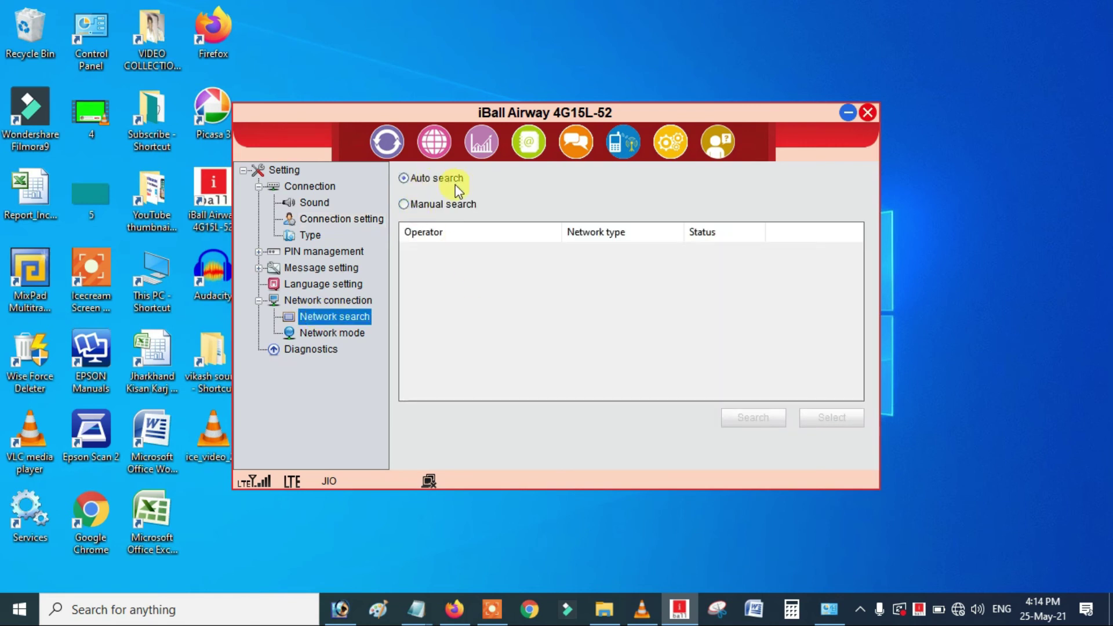